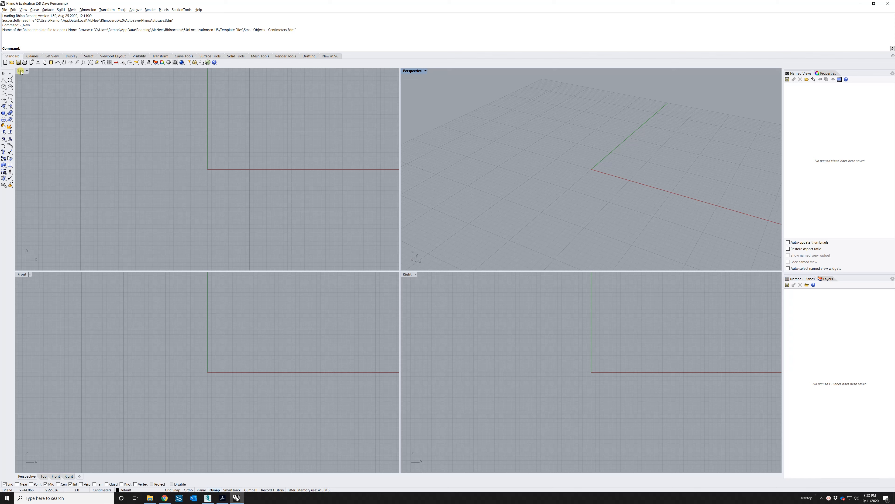
Maximize the Top view and start a polyline left of the origin with Ortho on, drawing a 10 cm upward segment
double_click(21, 70)
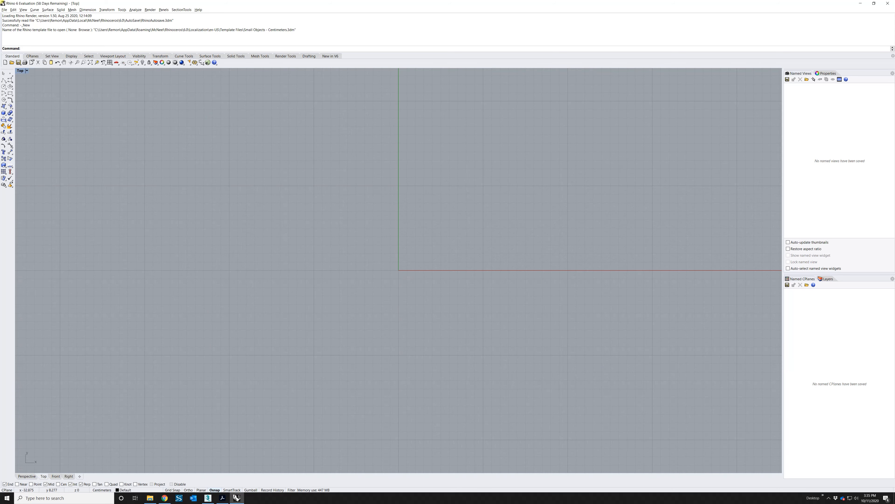
click(3, 81)
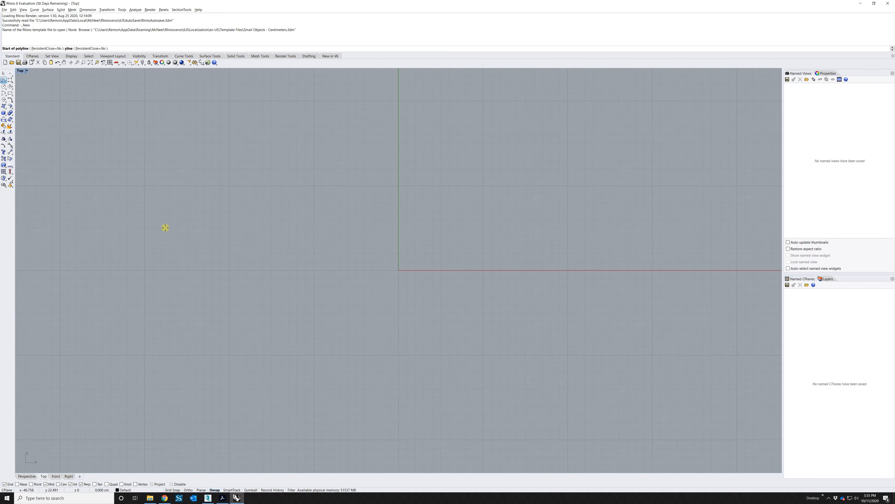
click(297, 352)
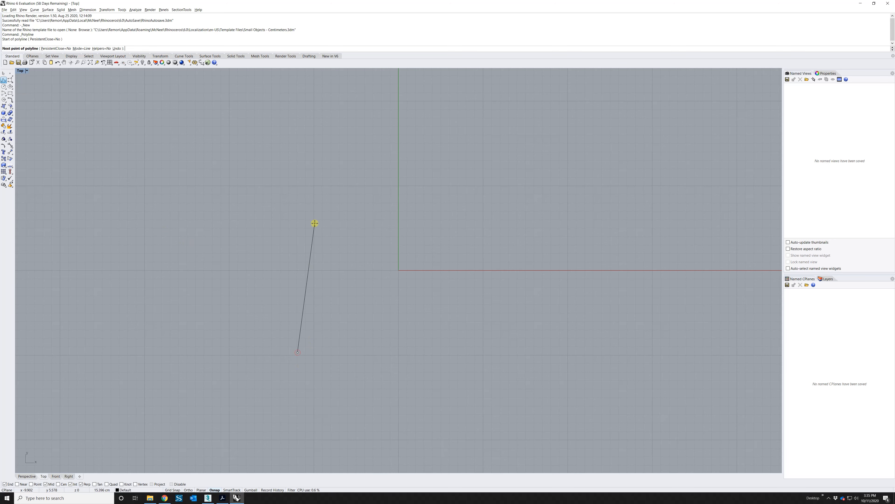
key(F8)
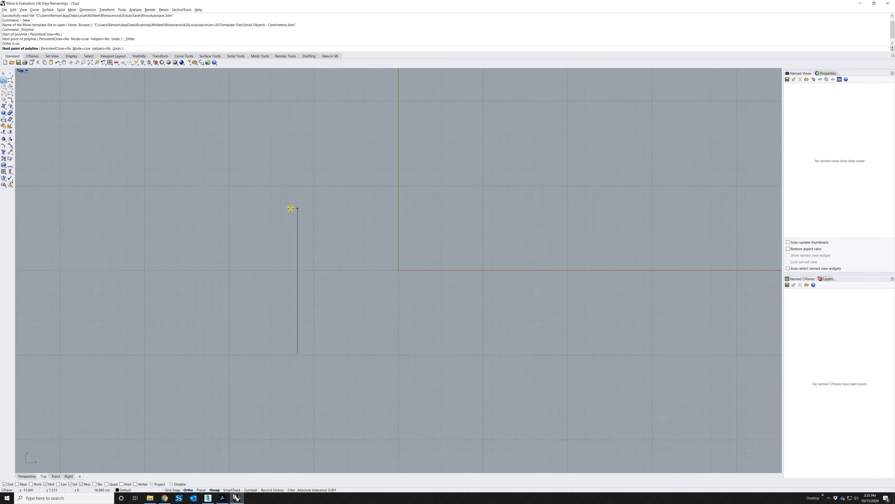
text(10)
key(Return)
click(290, 208)
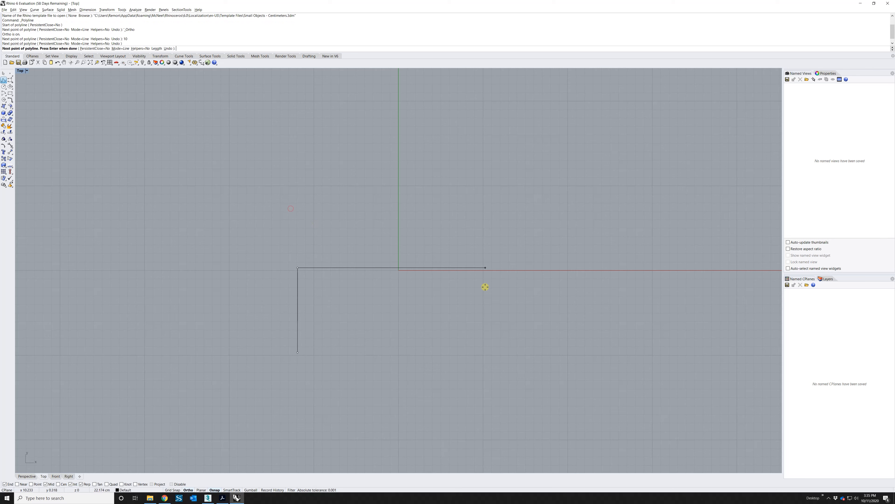
Continue the polyline with a 10 cm segment to the right and 10 cm down, and close it into a square
text(10)
key(Return)
click(485, 286)
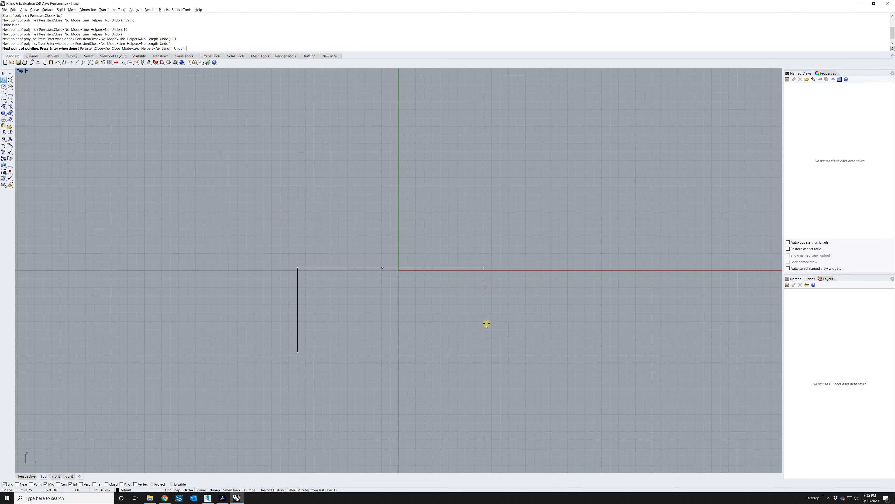
text(10)
key(Return)
click(456, 389)
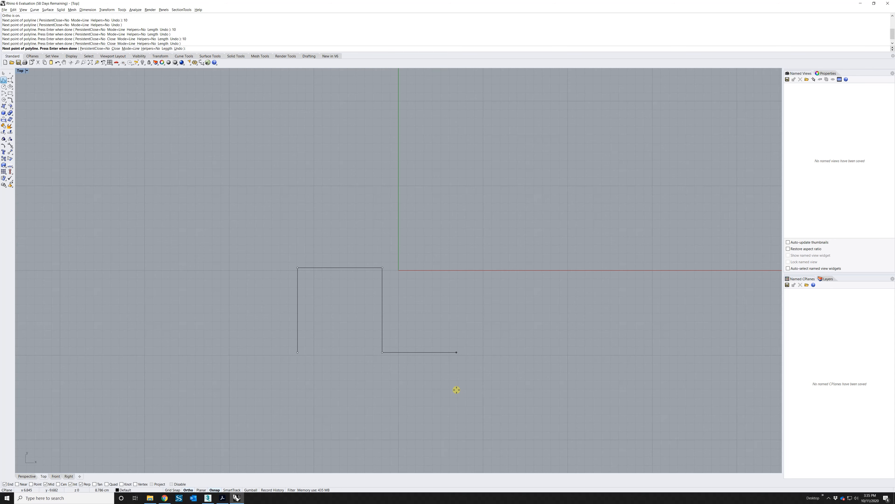
text(cl)
key(Return)
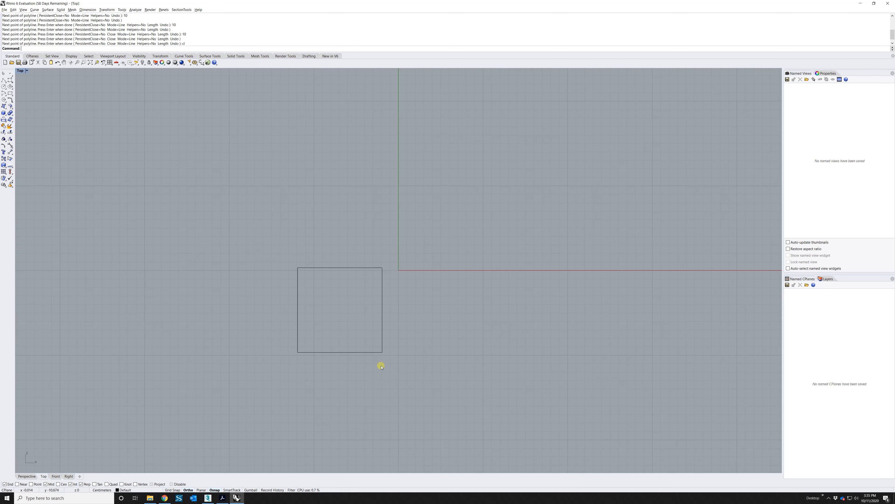
Turn on the Gumball and use it to move the square freely about 7 cm to the left
click(375, 352)
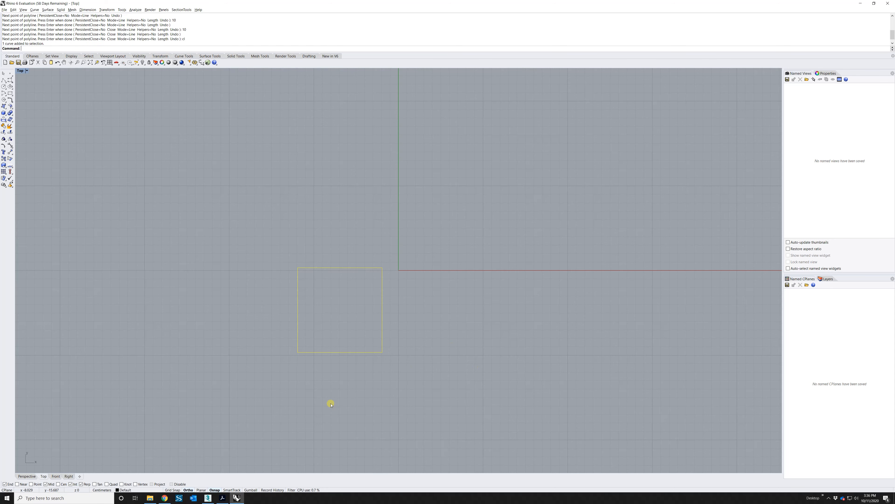
click(251, 489)
drag(340, 254, 293, 292)
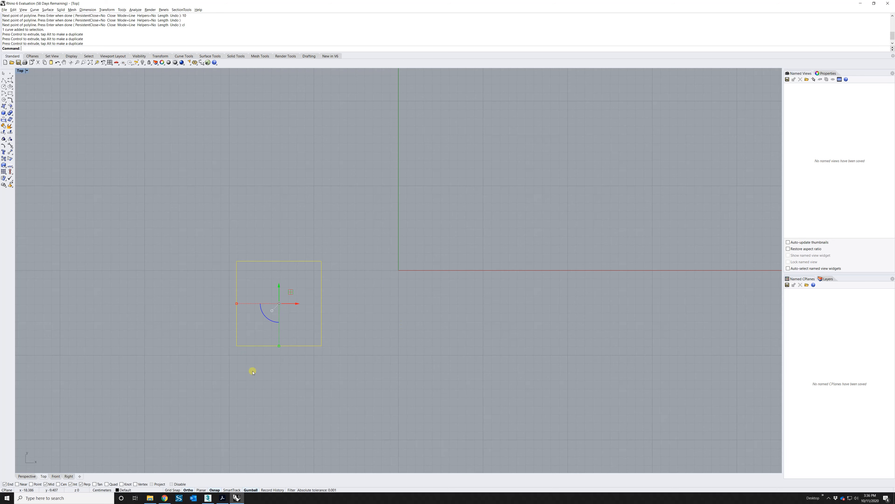
click(379, 337)
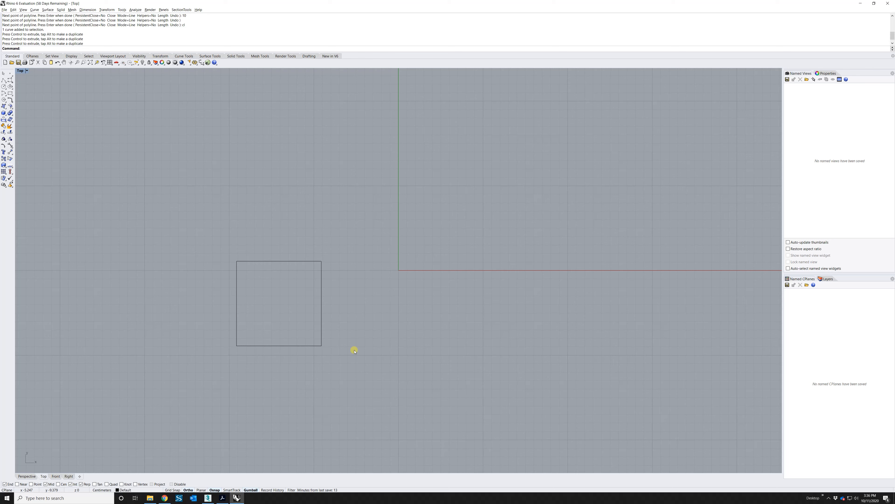
Move the square 20 cm to the right with the Move command, using its lower-left corner as the base point
key(Return)
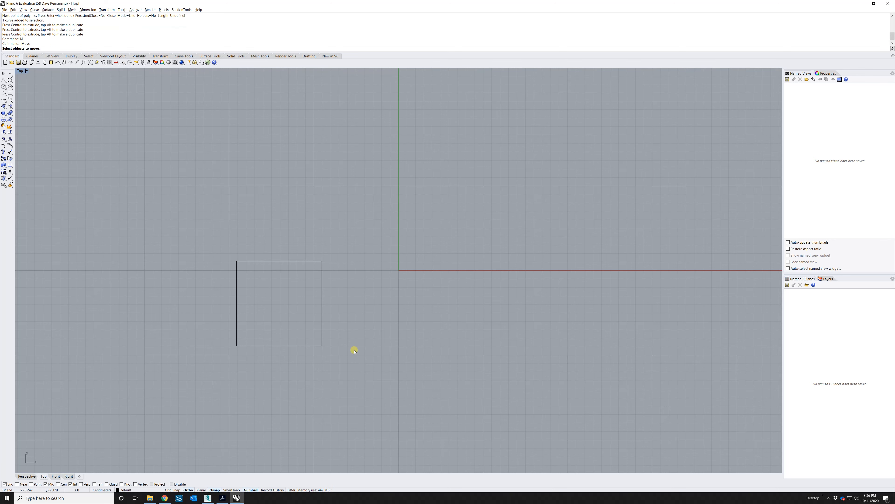
drag(293, 321, 247, 370)
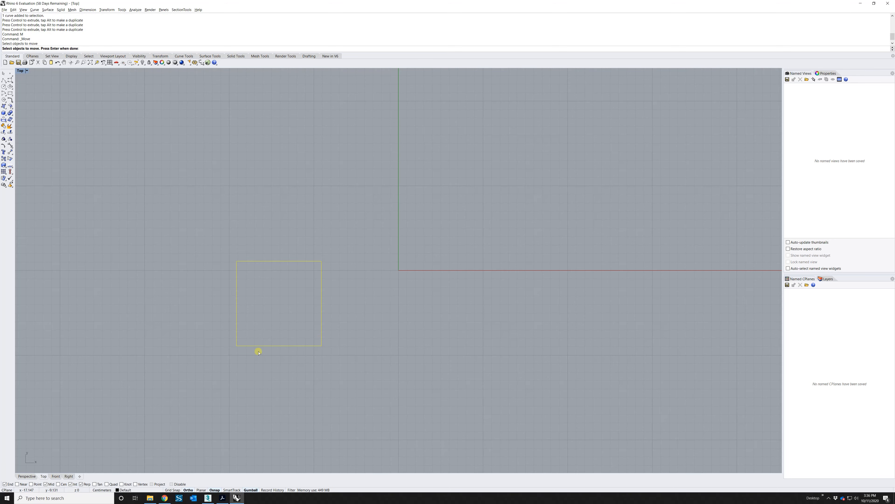
key(Return)
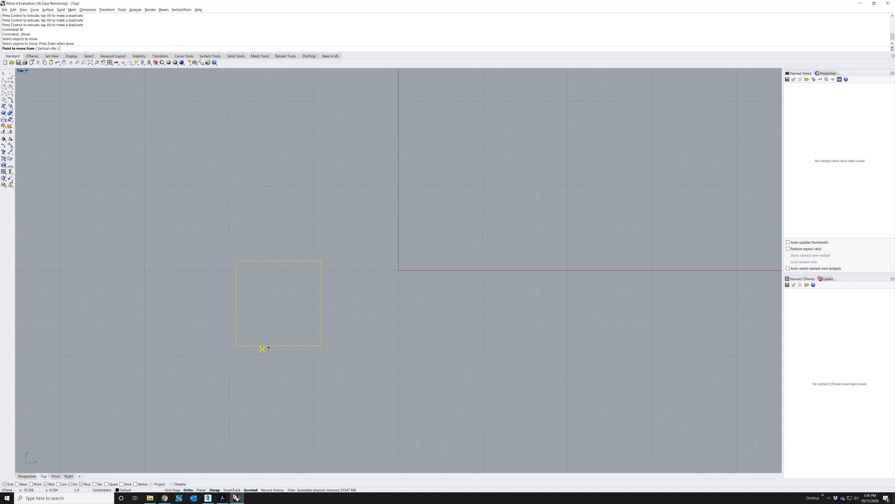
click(236, 346)
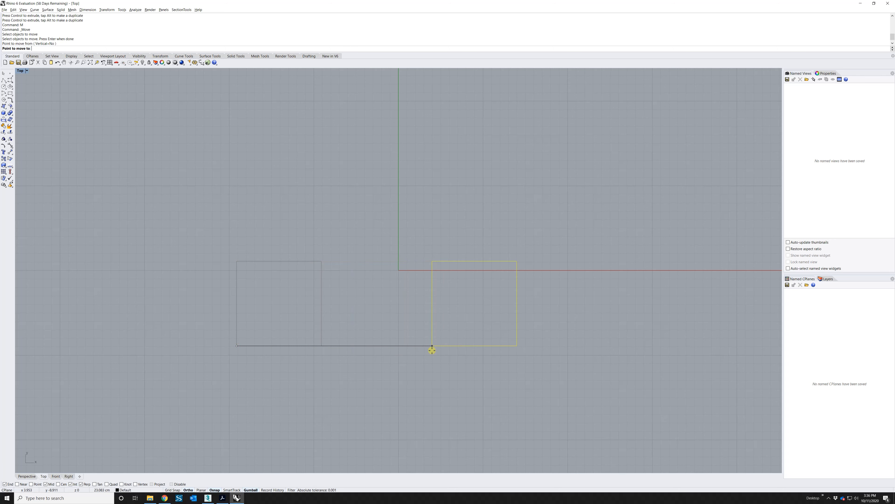
text(2)
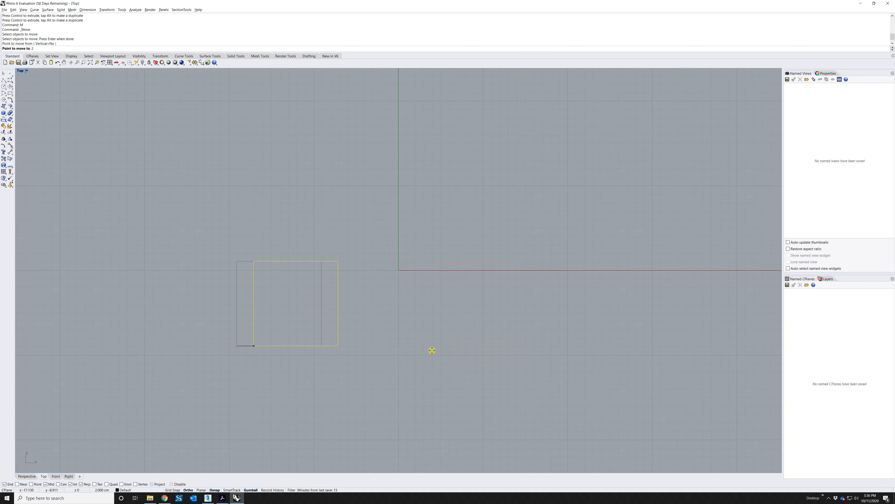
text(0)
key(Return)
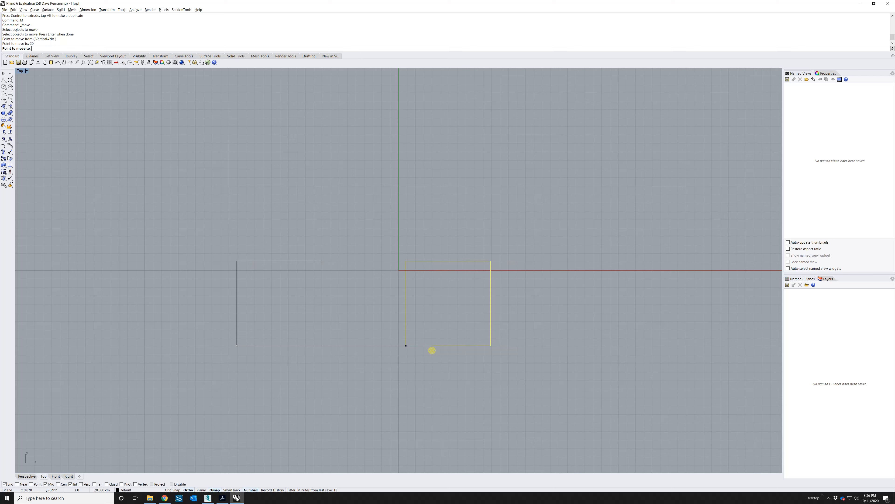
click(468, 357)
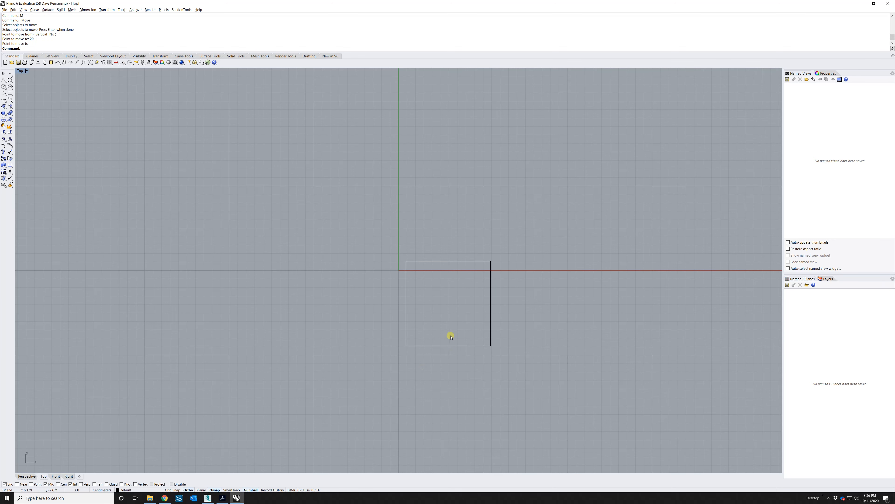
Move the square 20 cm upward with the Move command, using a base point away from the square
click(447, 346)
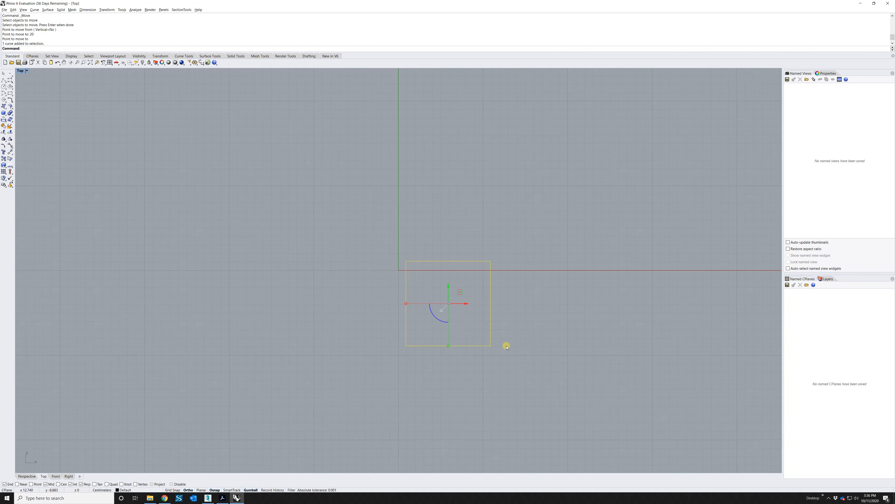
text(M)
key(Return)
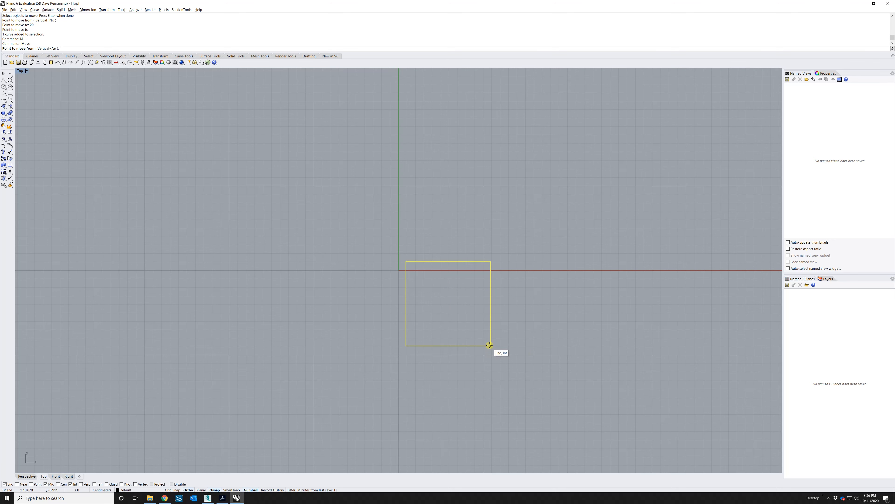
click(642, 337)
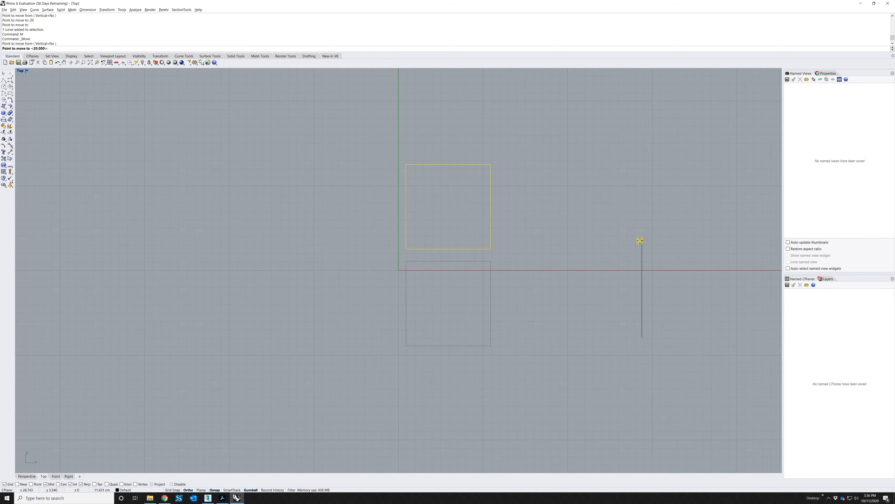
text(20)
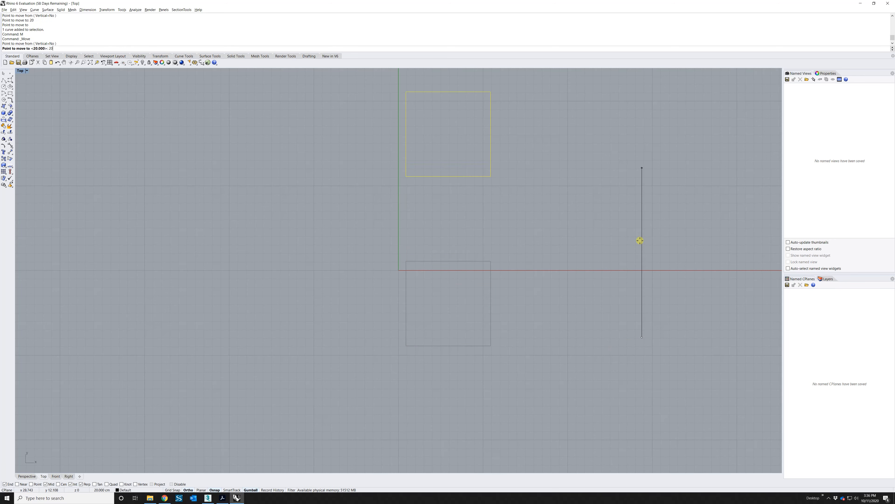
key(Return)
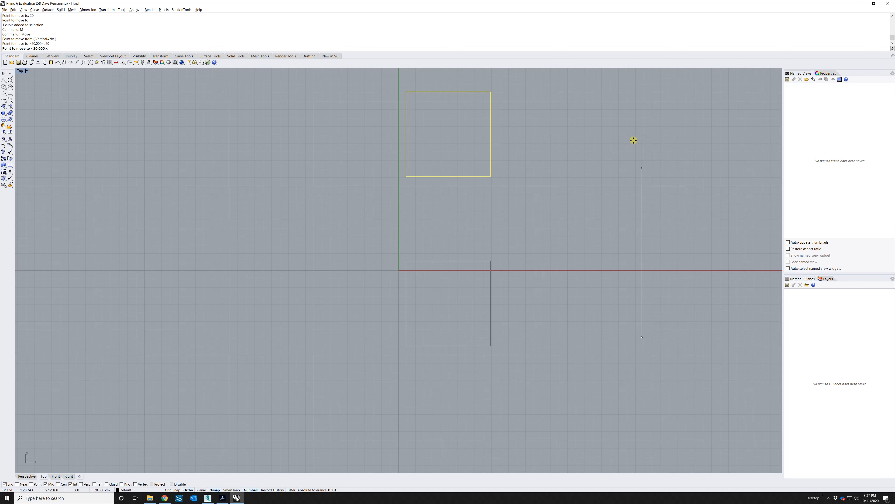
click(634, 140)
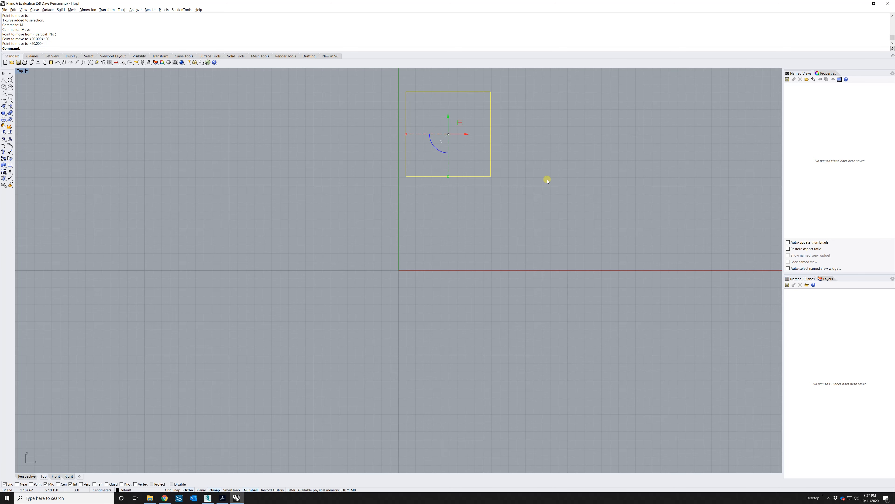
Move the square freely with the Gumball to just left of the vertical axis, and undo a trial rotation
drag(460, 123, 351, 219)
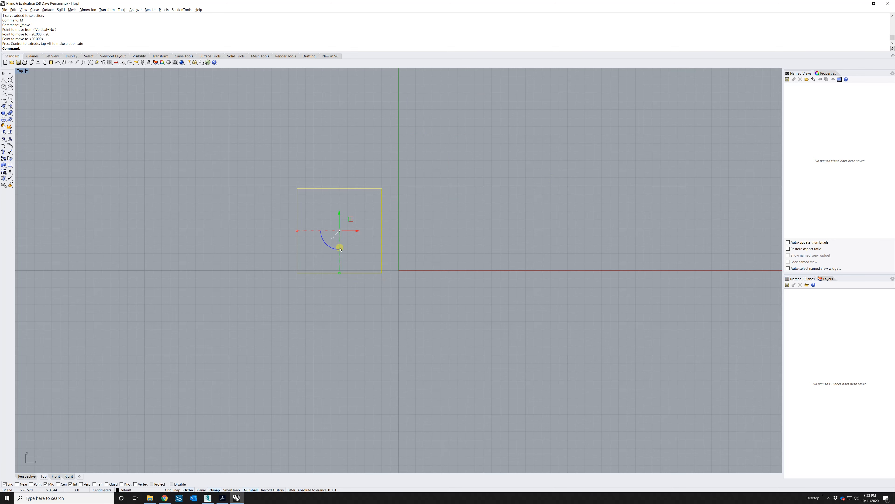
drag(326, 245, 362, 307)
key(ctrl+z)
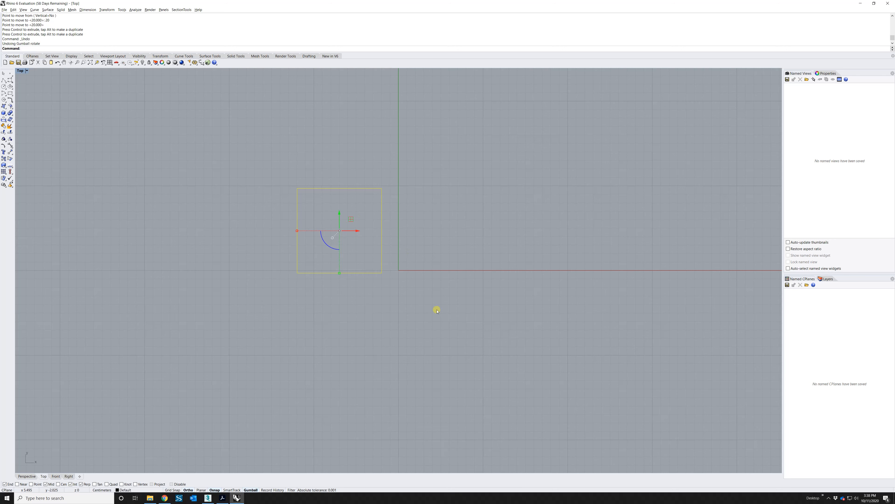
click(426, 310)
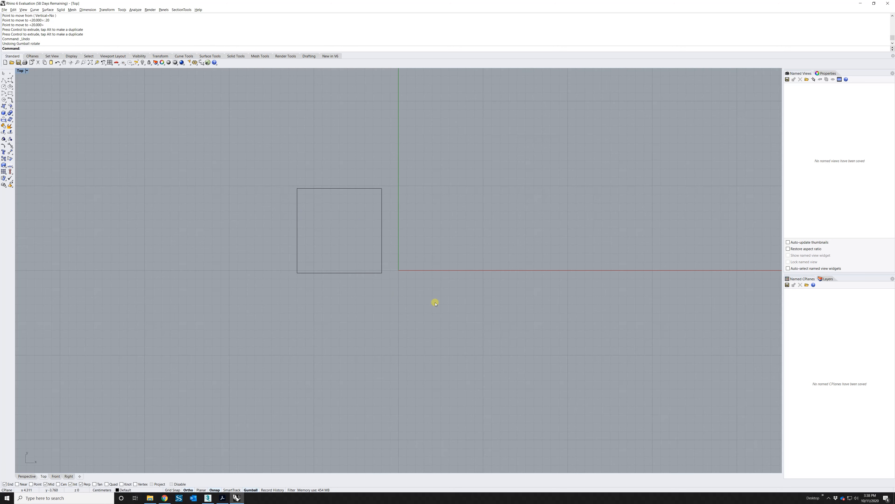
Draw a closed rectangular polyline about 24 cm wide and 10.7 cm high to the right of the square
key(Return)
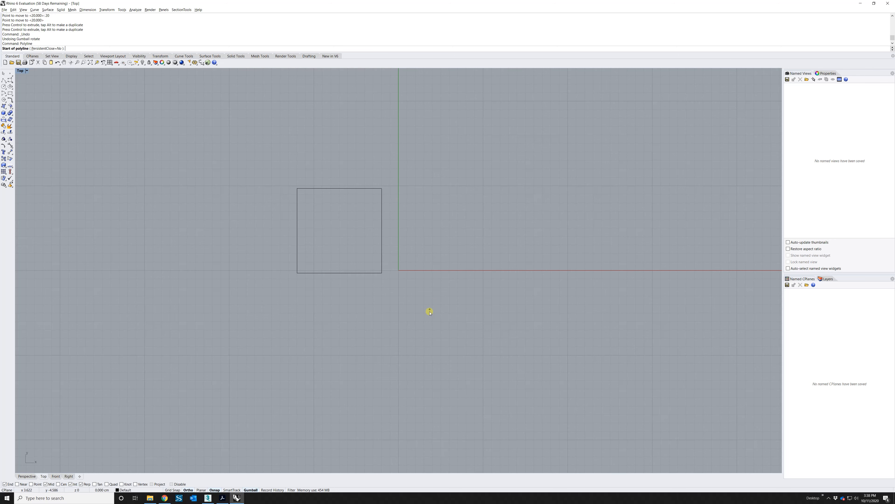
click(427, 344)
click(439, 253)
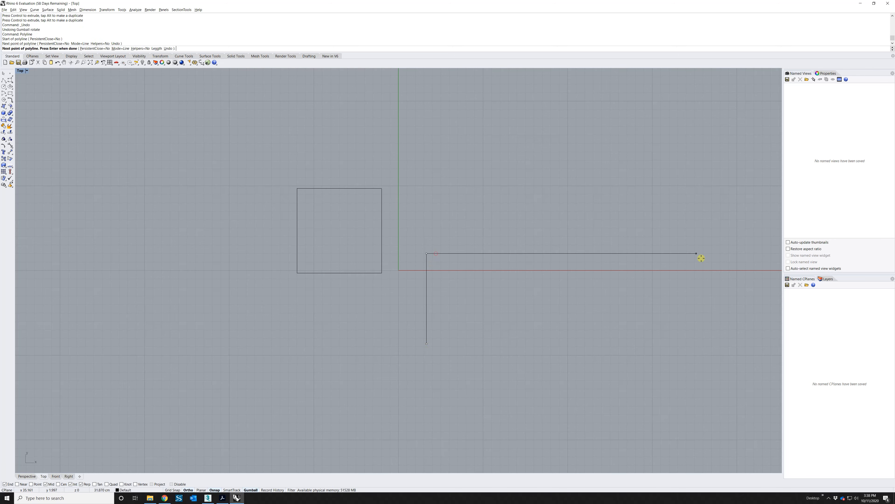
click(631, 251)
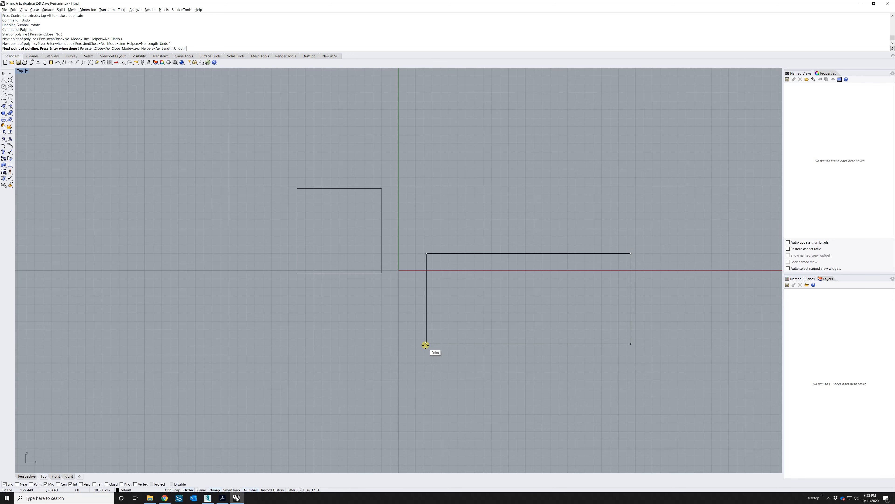
click(425, 345)
text(cl)
key(Return)
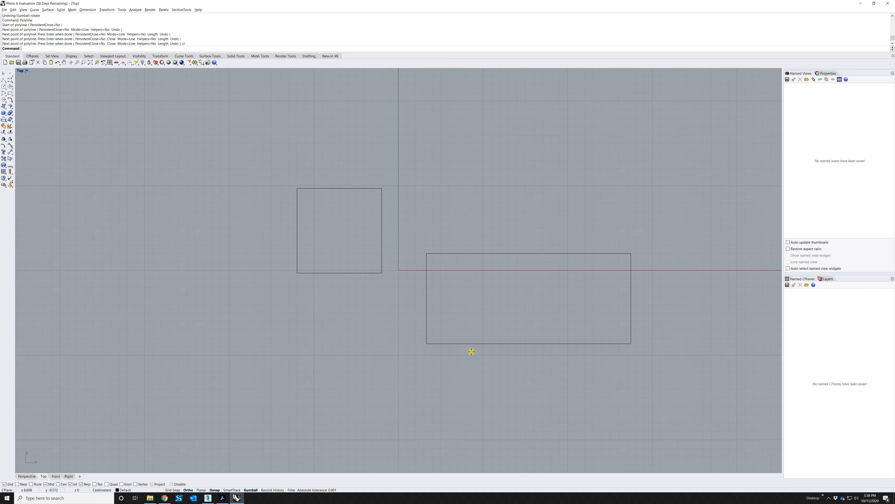
Rotate the rectangle freely about its center with the Gumball and delete it
click(532, 253)
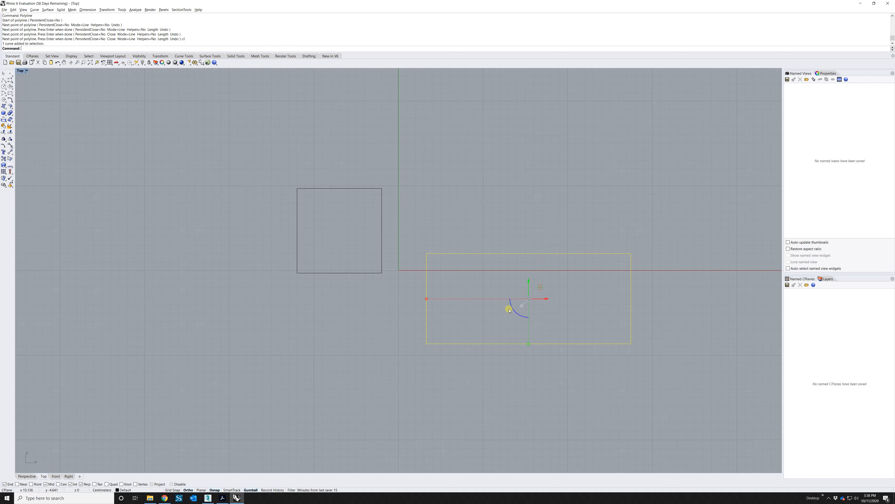
drag(515, 310, 624, 291)
drag(618, 256, 668, 358)
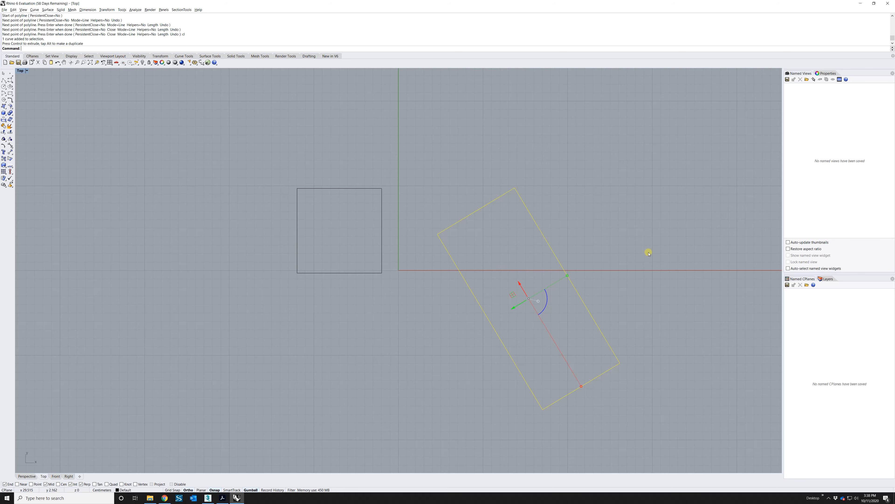
key(Delete)
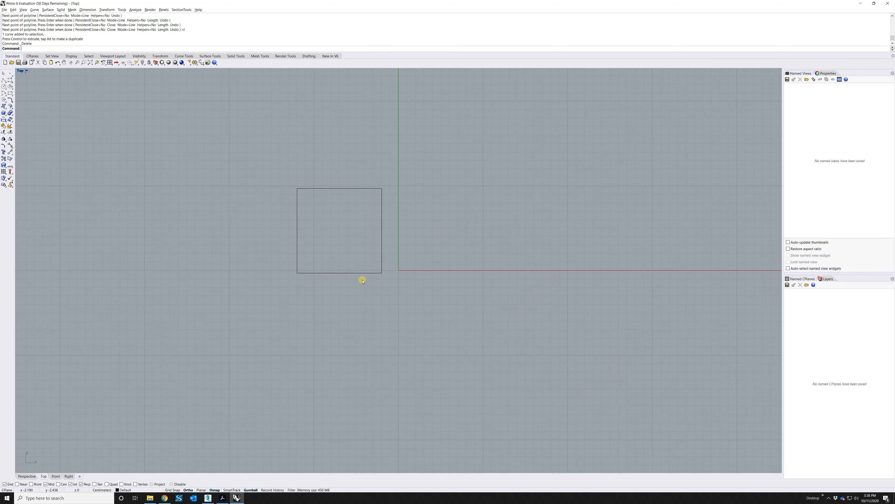
Rotate the square 30 degrees about its lower-left corner with the Rotate command, using a horizontal reference line and Ortho off
click(342, 273)
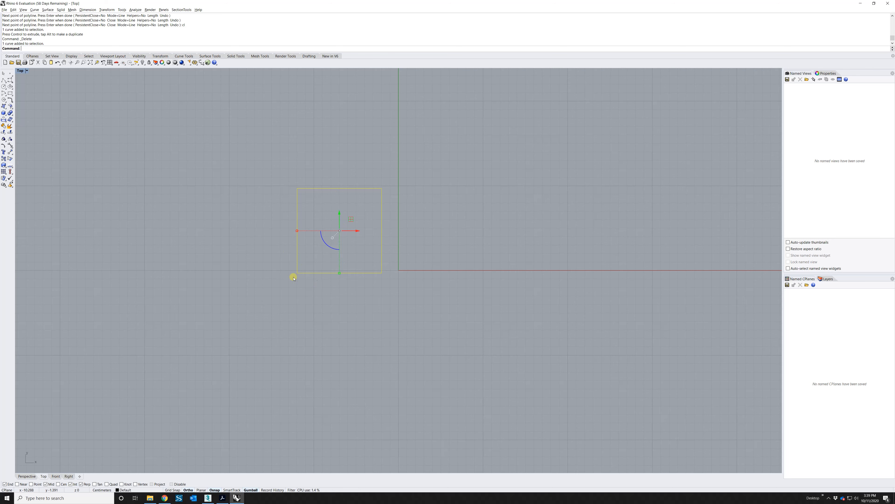
text(Rotate)
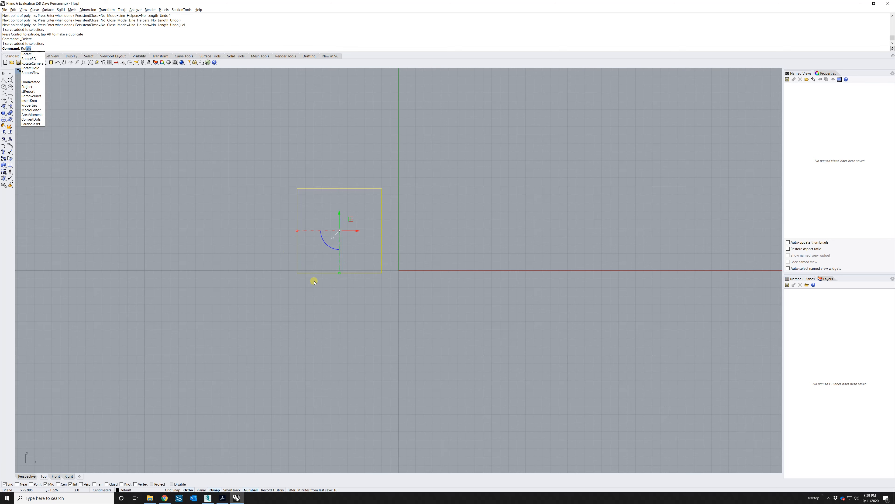
key(Return)
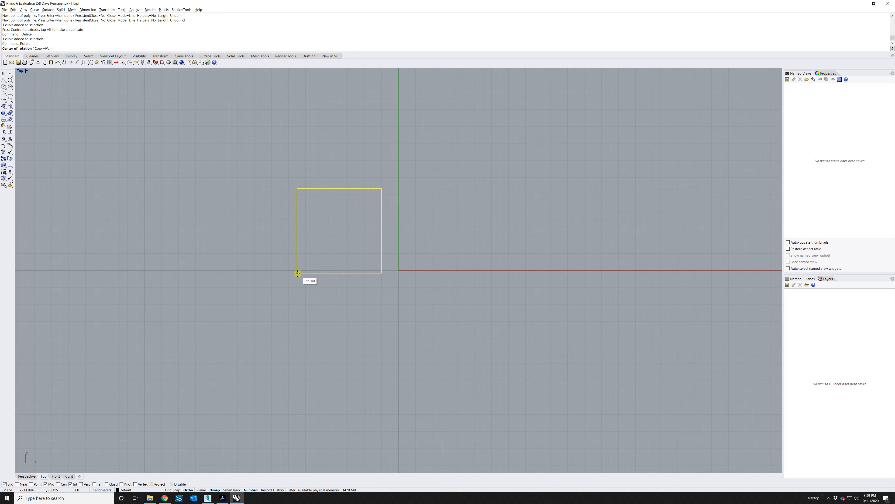
click(298, 273)
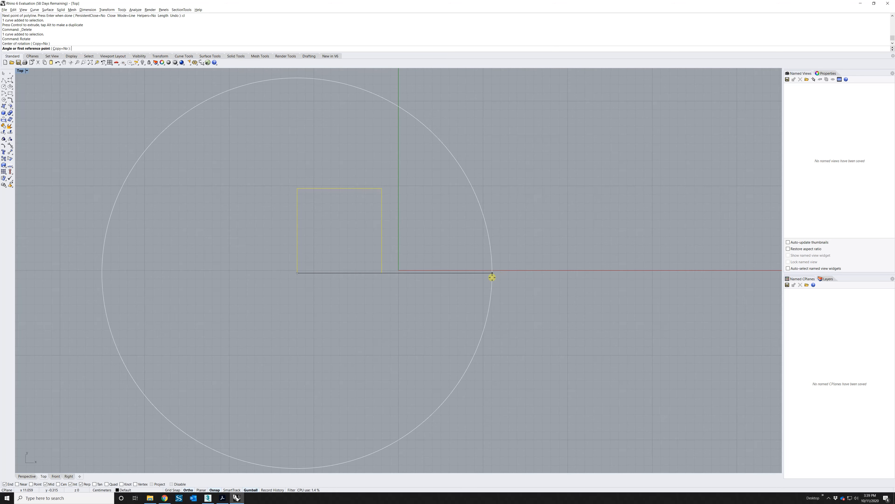
click(474, 283)
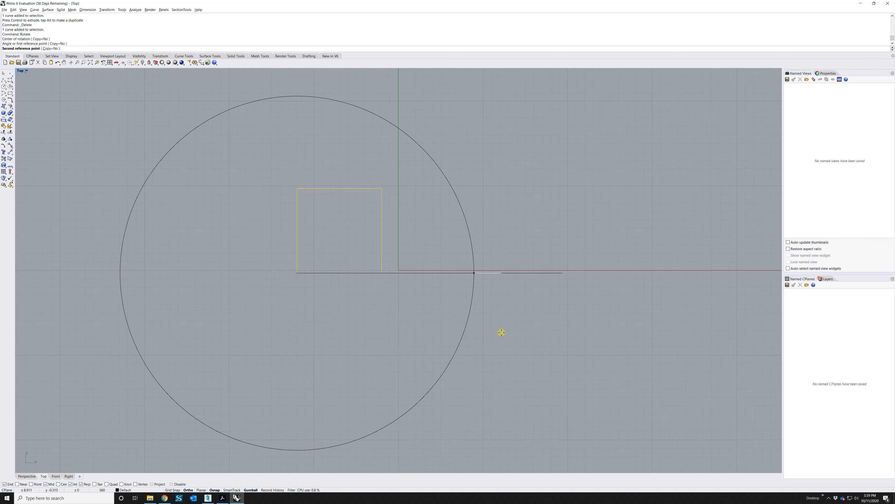
key(F8)
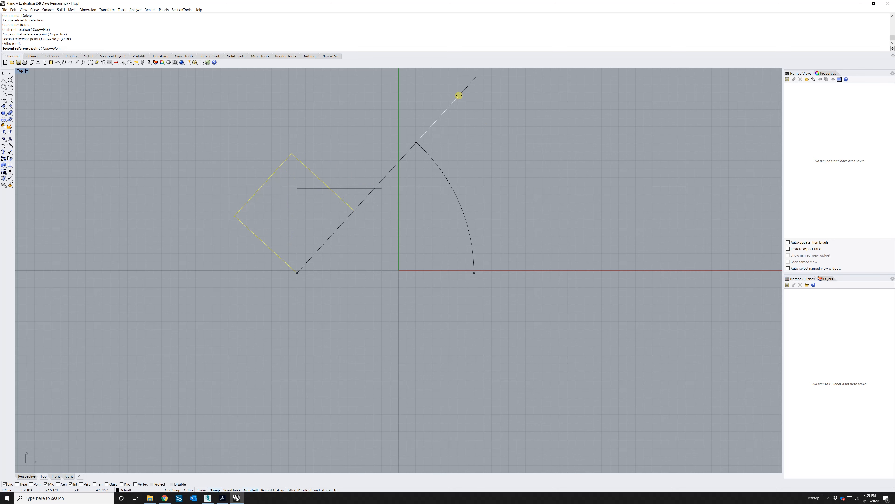
text(30)
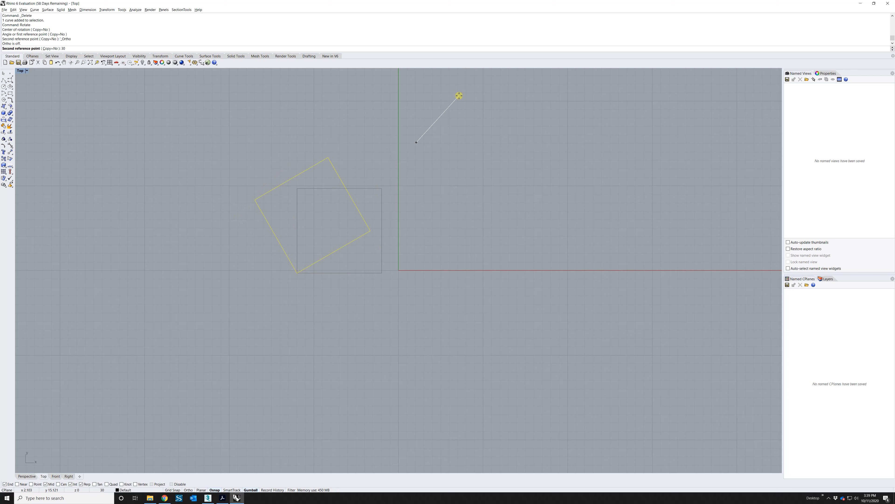
key(Return)
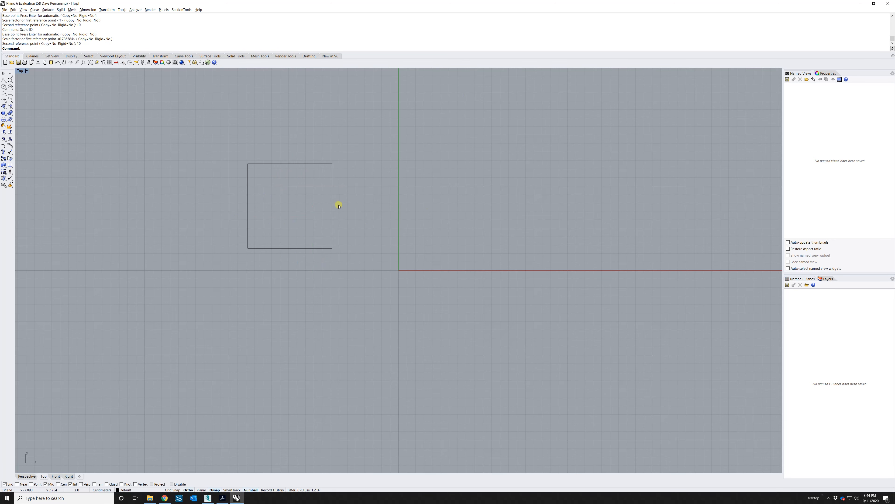
Move the square freely down and to the right with the Gumball, and scale it by a factor of 2 from its lower-left corner
click(332, 201)
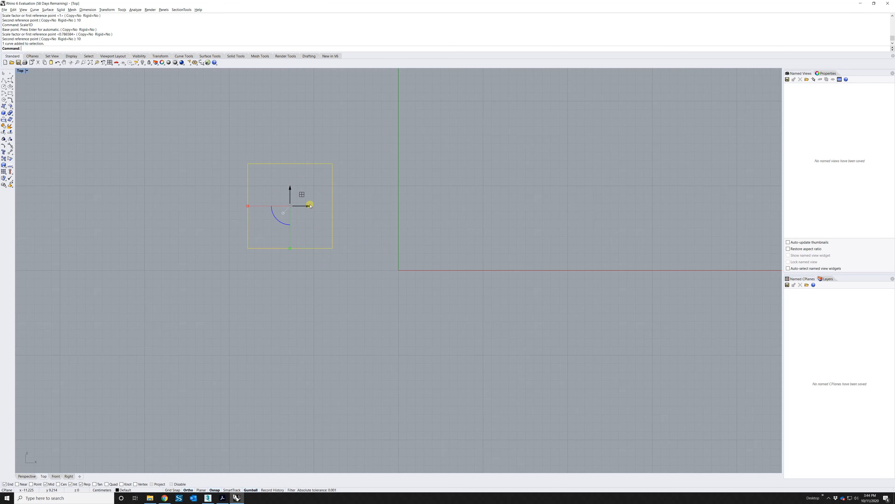
drag(302, 195, 335, 256)
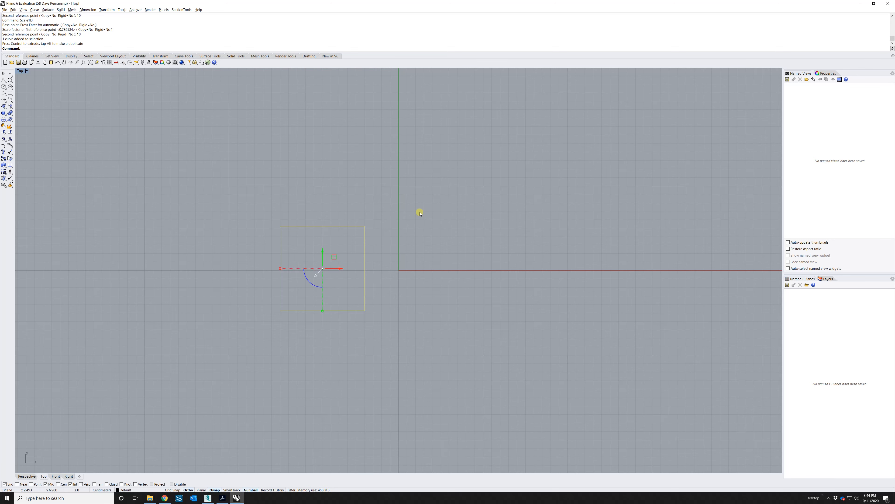
text(Scale)
key(Return)
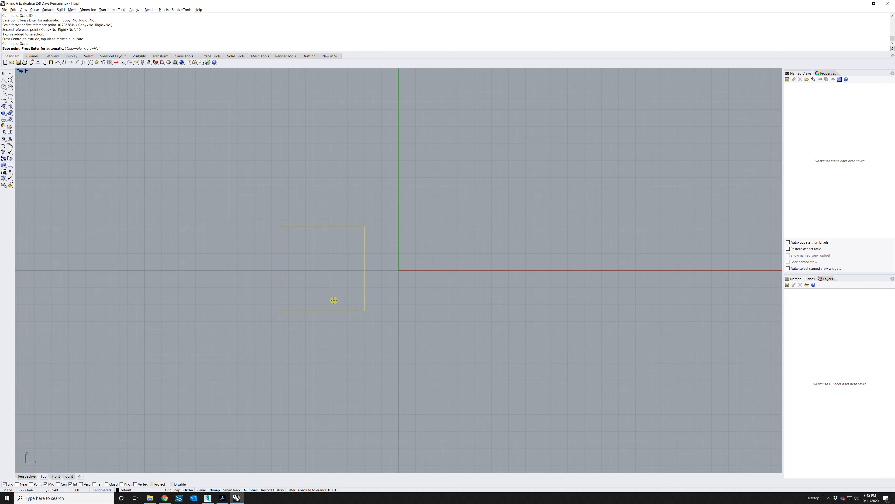
click(279, 312)
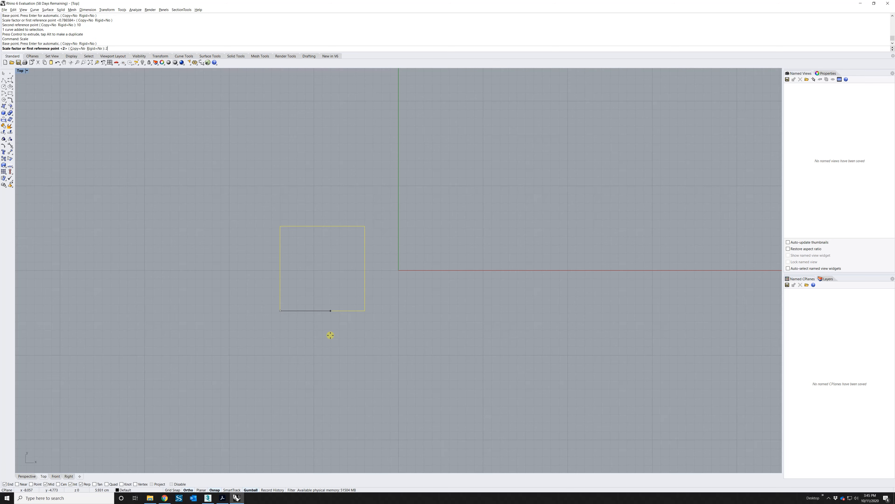
key(Return)
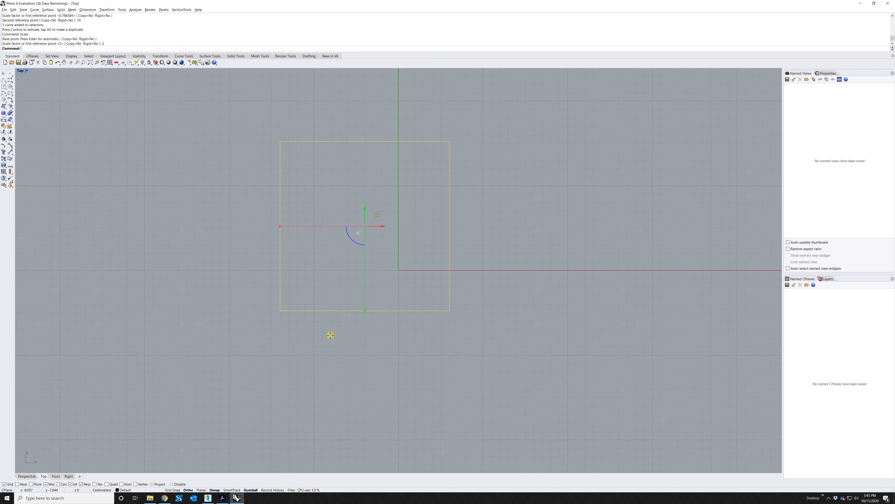
key(Escape)
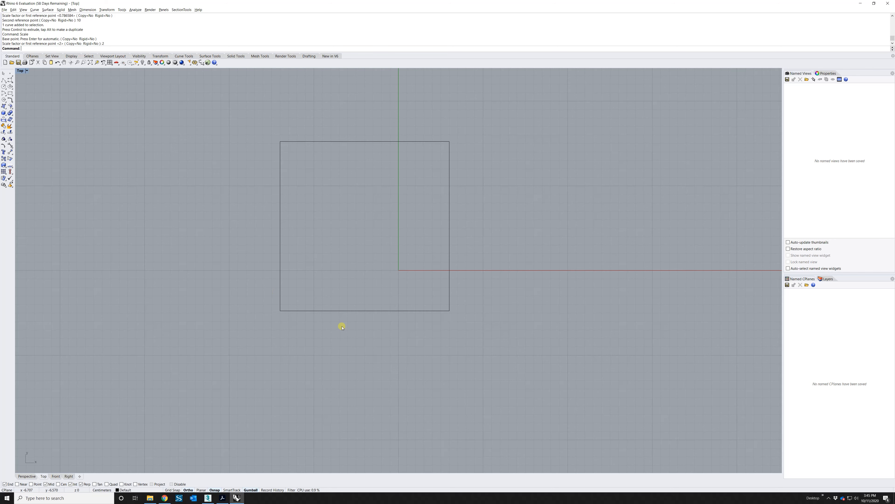
Measure the length of the square's bottom edge with the Distance command
text(Distance)
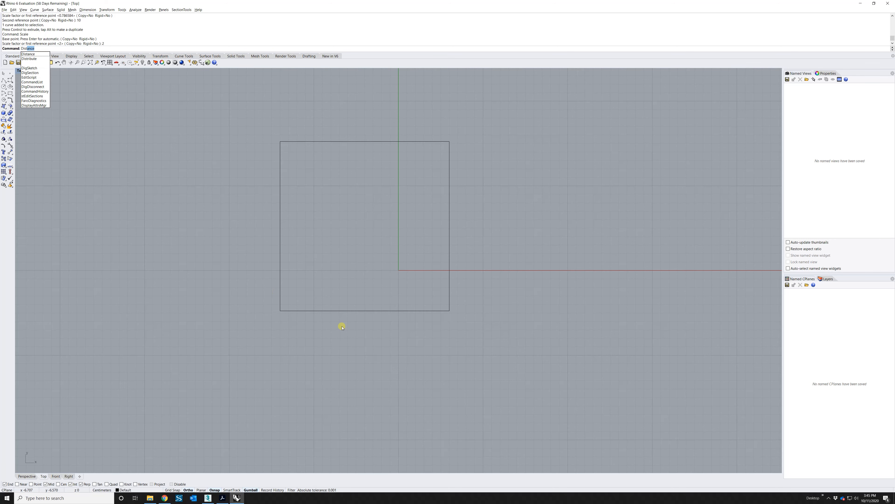
key(Return)
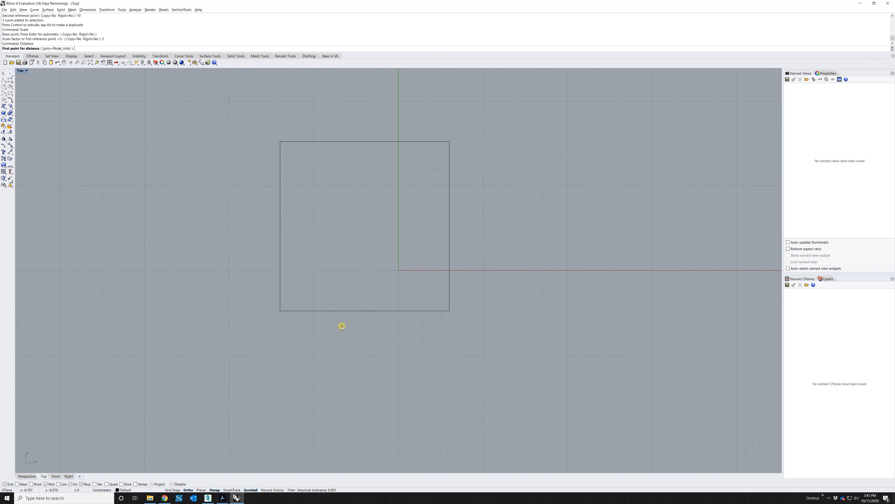
click(281, 310)
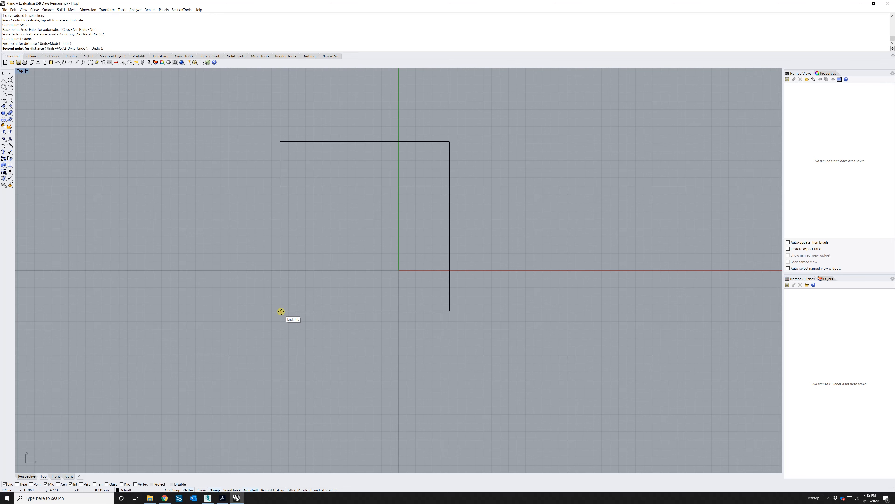
click(450, 310)
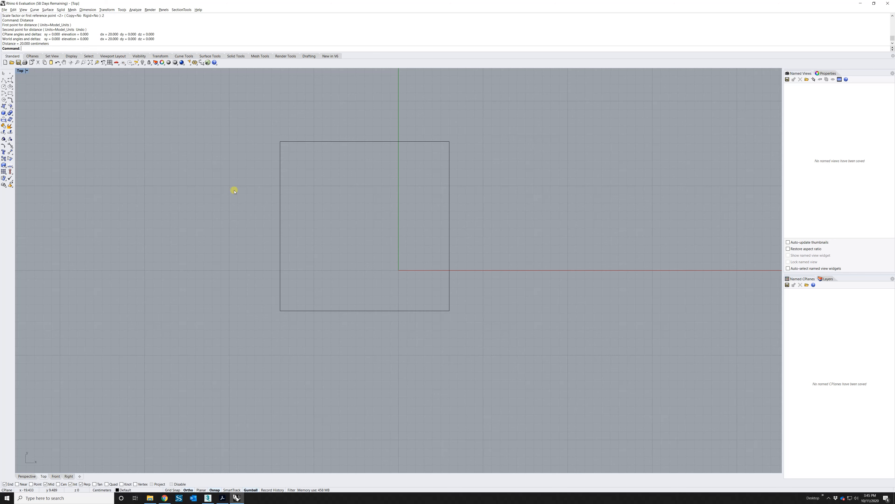
Move the enlarged square about 4 cm left and 4 cm down with the Gumball, and deselect it
key(ctrl+a)
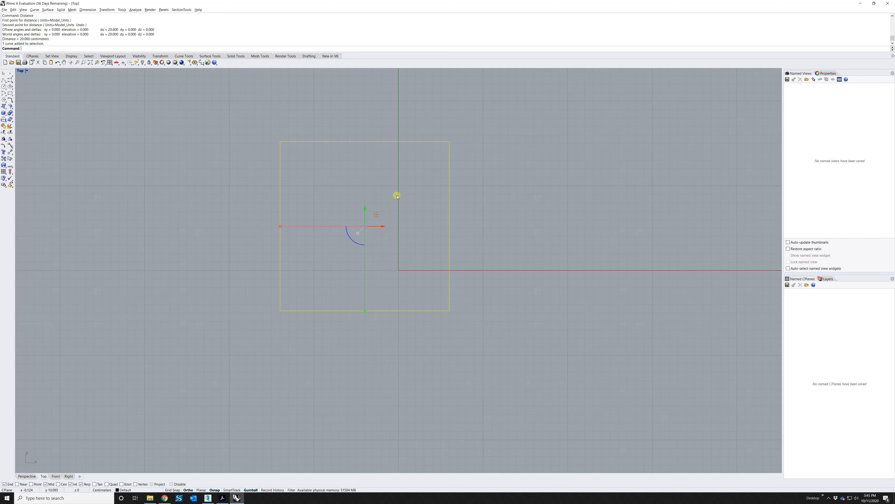
drag(376, 214, 384, 267)
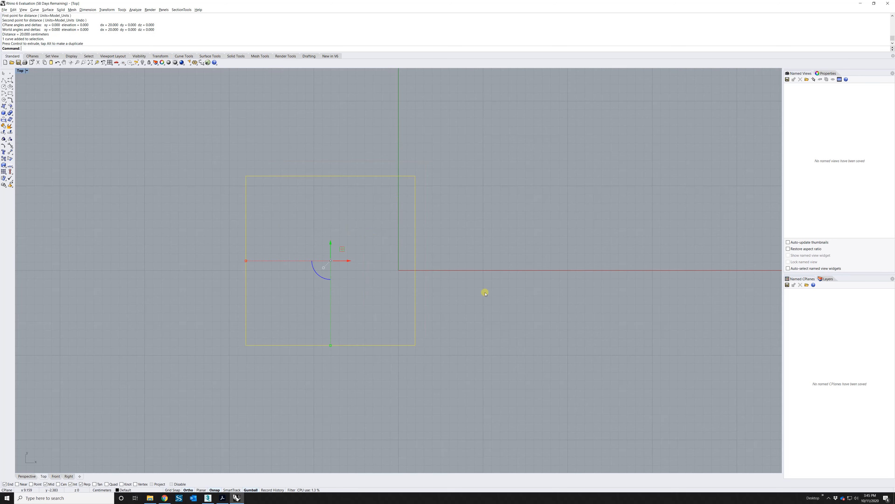
click(476, 291)
Scale the square from its lower-left corner with the bottom edge as reference, setting the edge length to 25 cm
drag(424, 365, 375, 317)
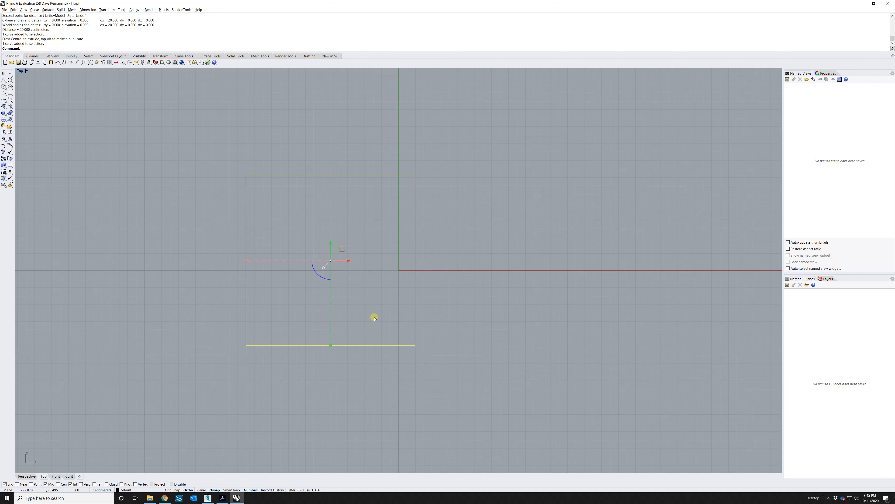
text(Scale)
key(Down)
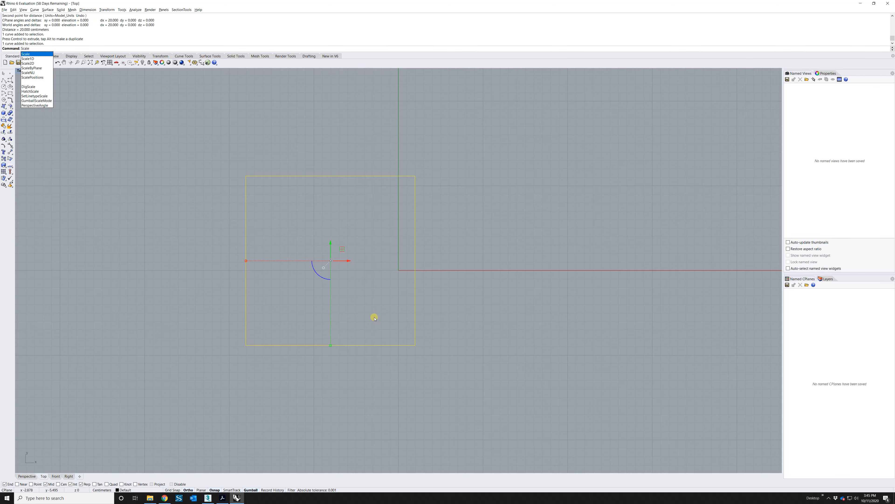
key(Return)
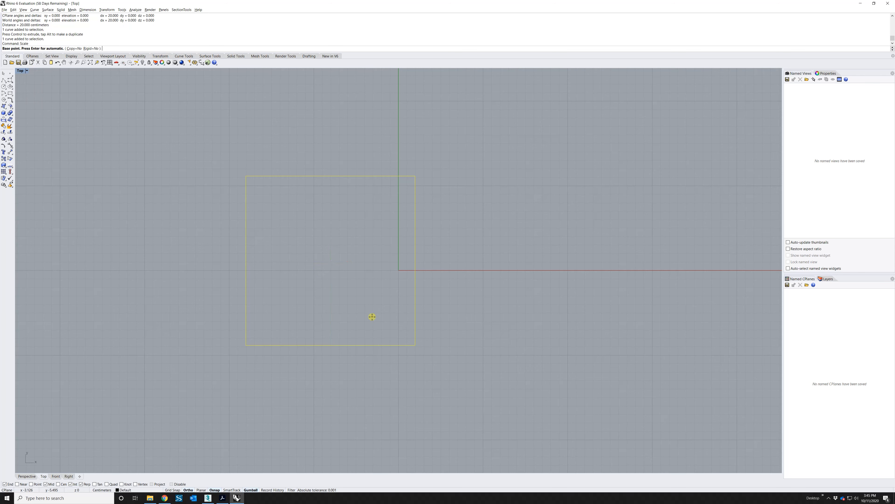
click(243, 345)
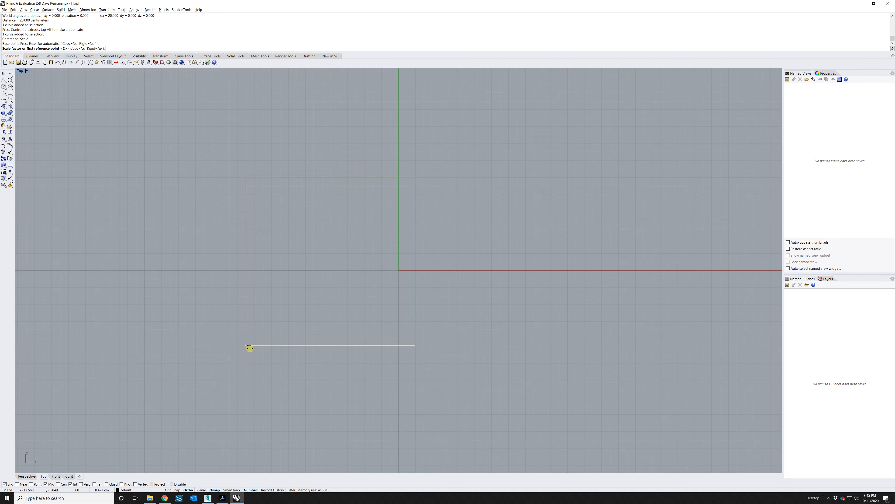
click(414, 347)
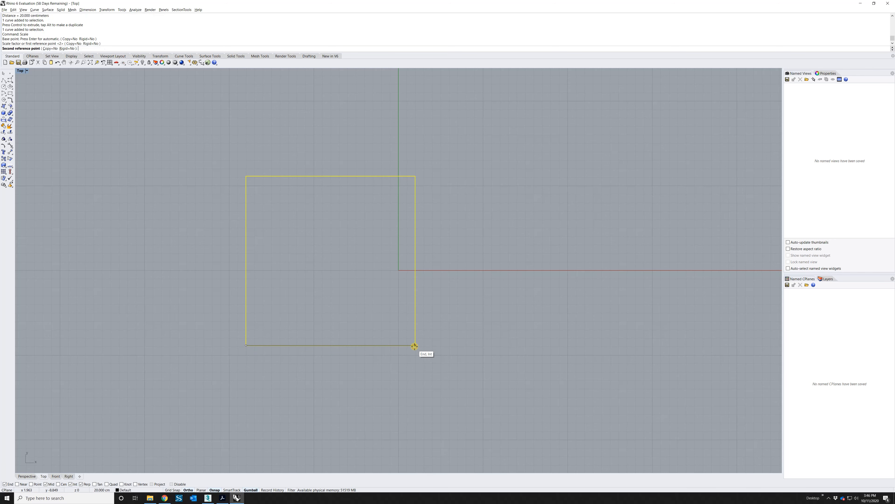
text(25)
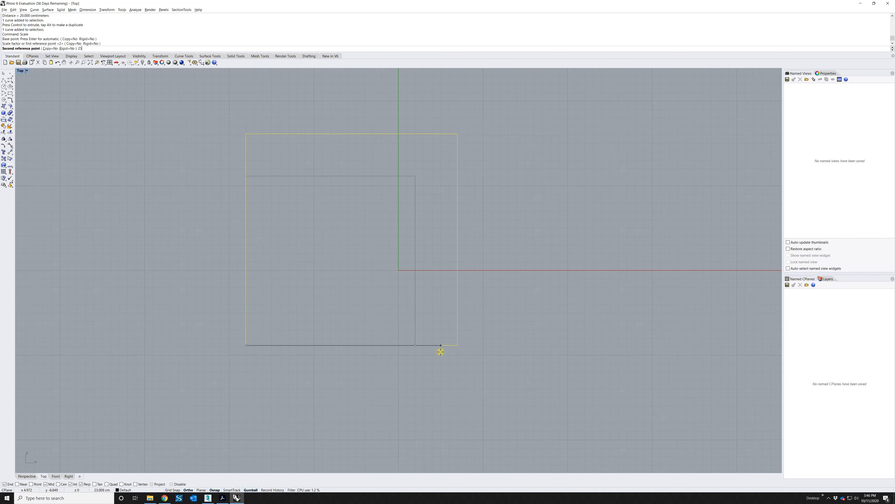
key(Return)
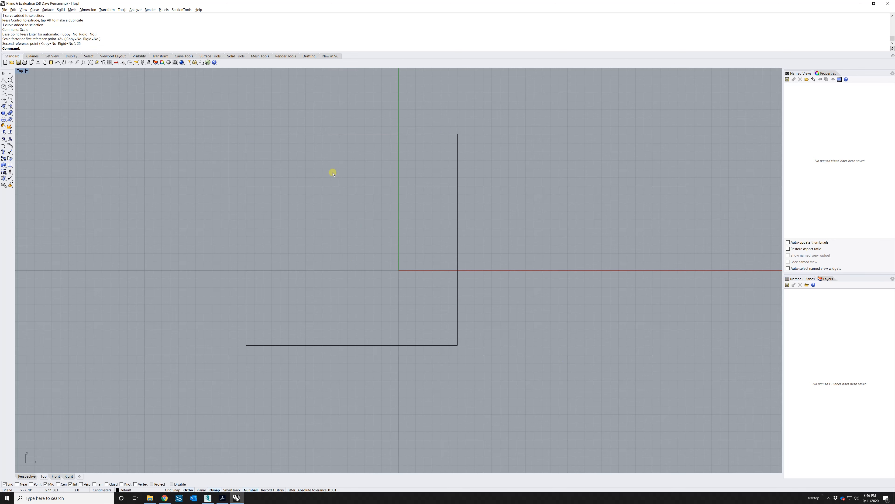
Measure the rescaled square's bottom edge from corner to corner with the Distance command
text(Dis)
key(Return)
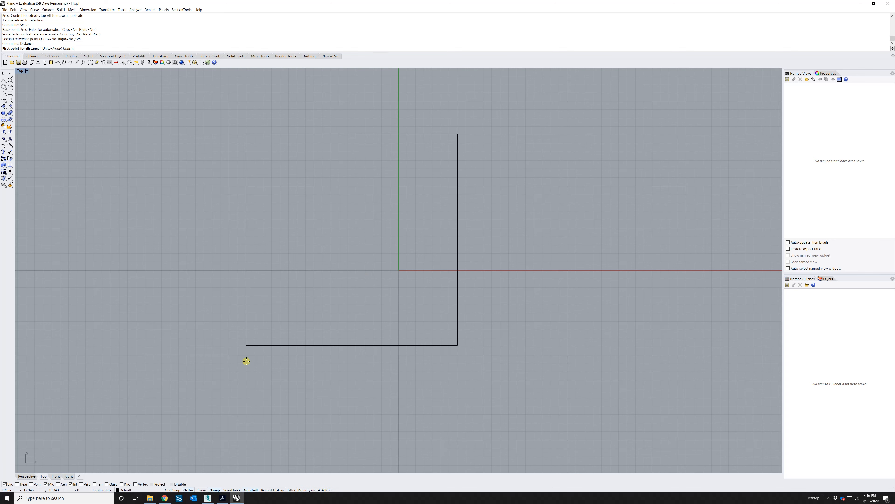
click(246, 347)
click(458, 345)
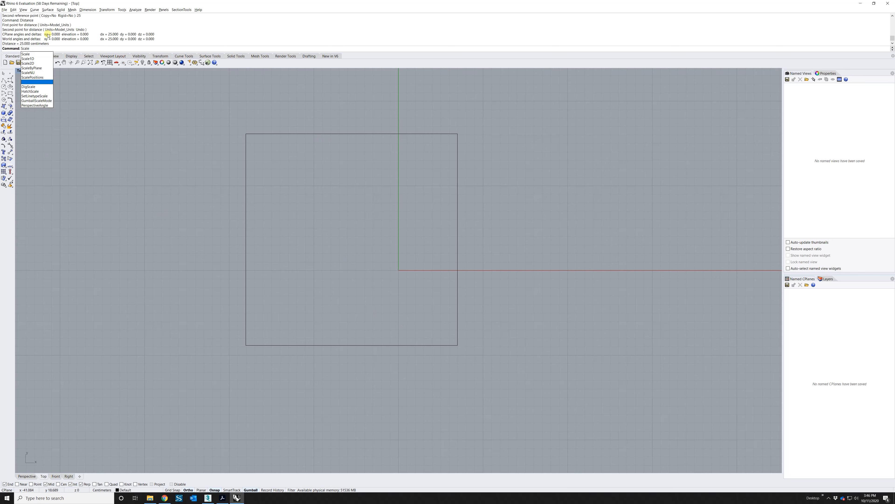
Stretch the square horizontally with Scale1D from its lower-left corner, setting the bottom edge length to 50 cm
click(39, 60)
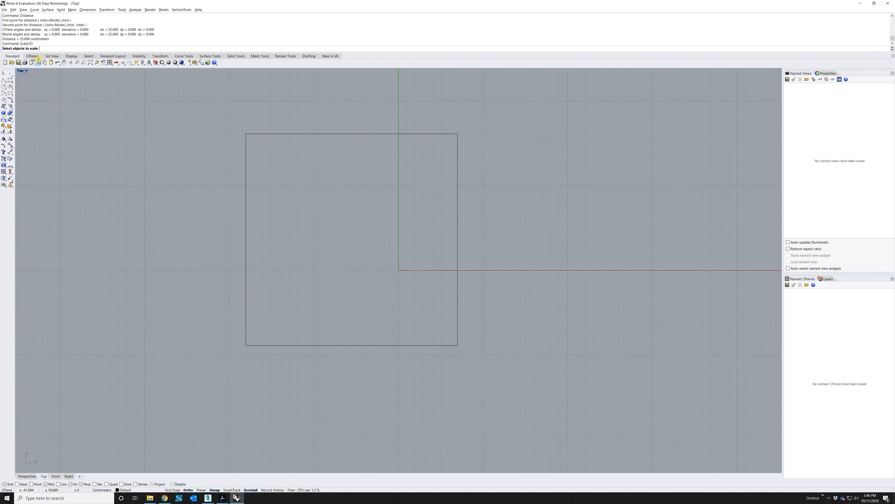
drag(285, 294, 258, 380)
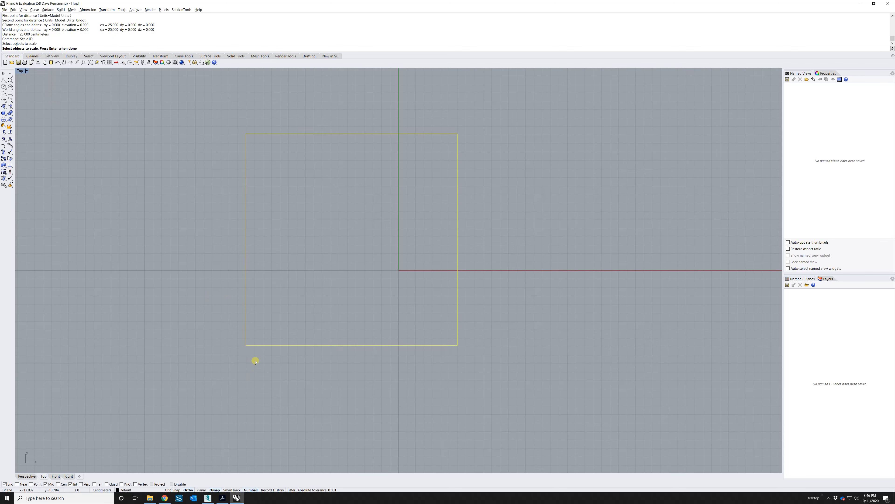
key(Return)
click(246, 345)
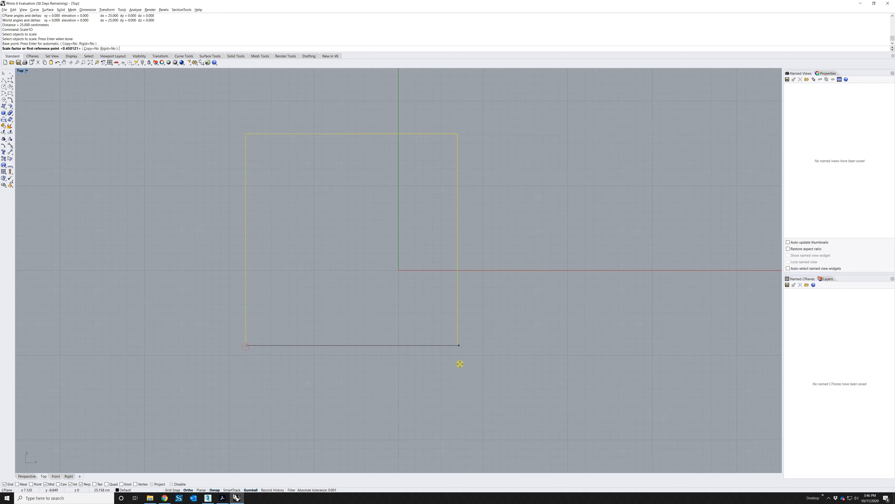
click(457, 346)
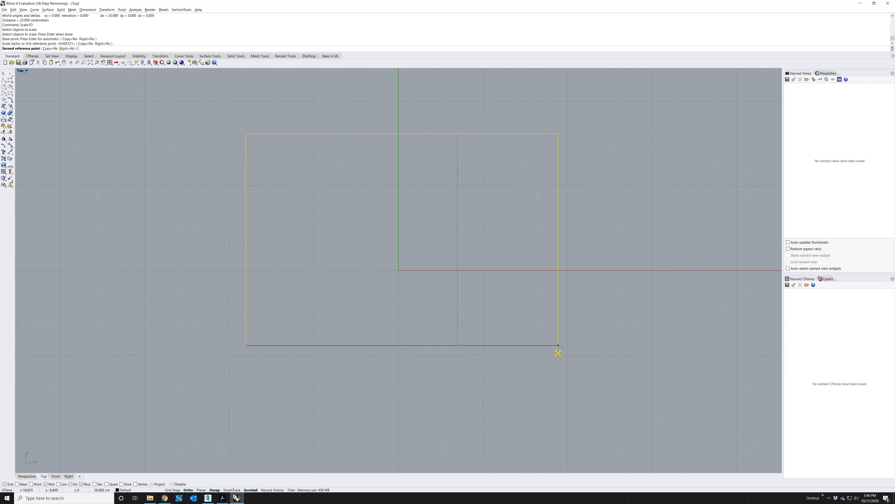
text(50)
key(Return)
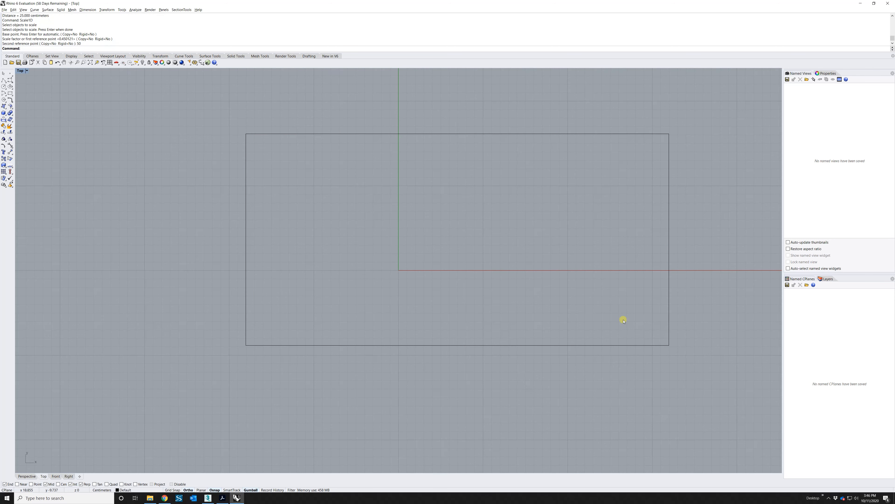